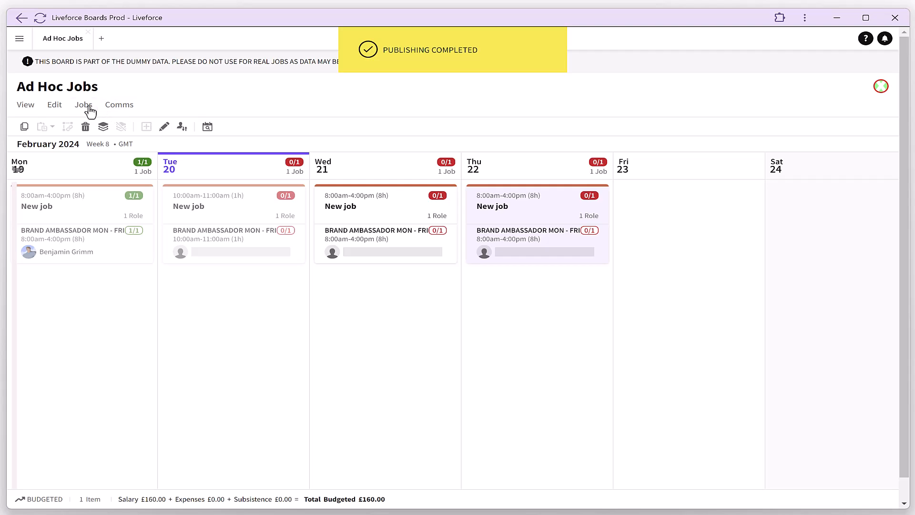
Add an internal note reading "Internal note" to the Thursday 22 February job and save it.
left_click(84, 105)
left_click(98, 154)
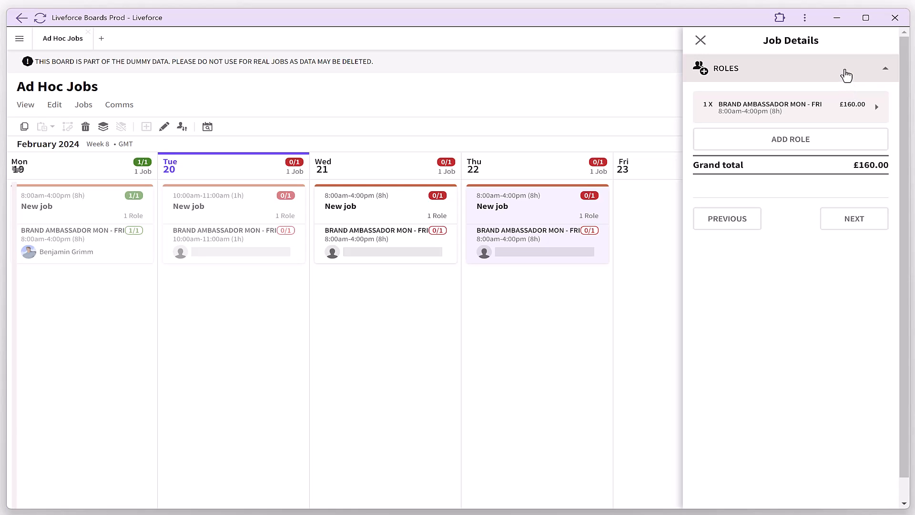
left_click(845, 72)
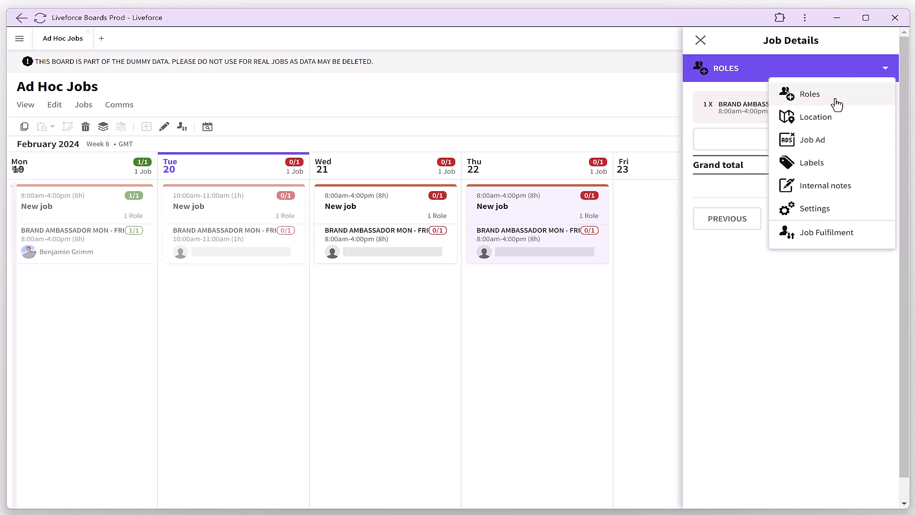
left_click(833, 193)
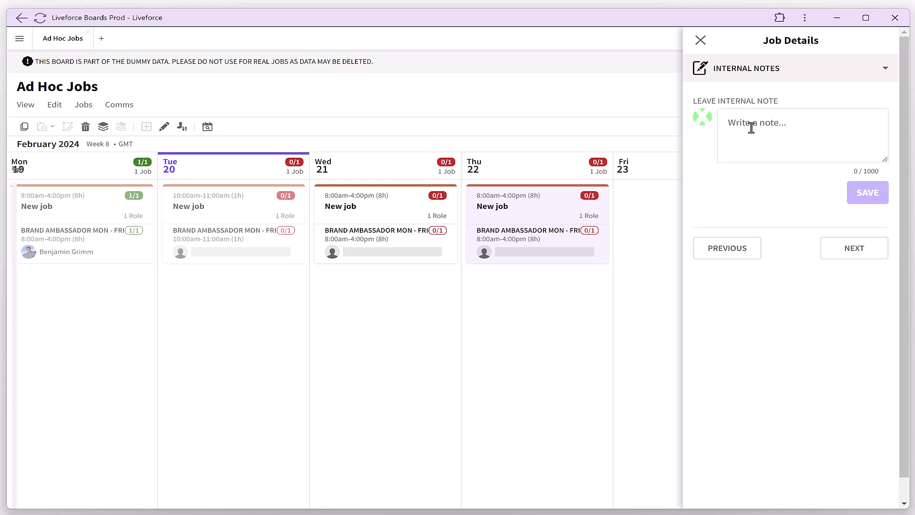
type("Internal note")
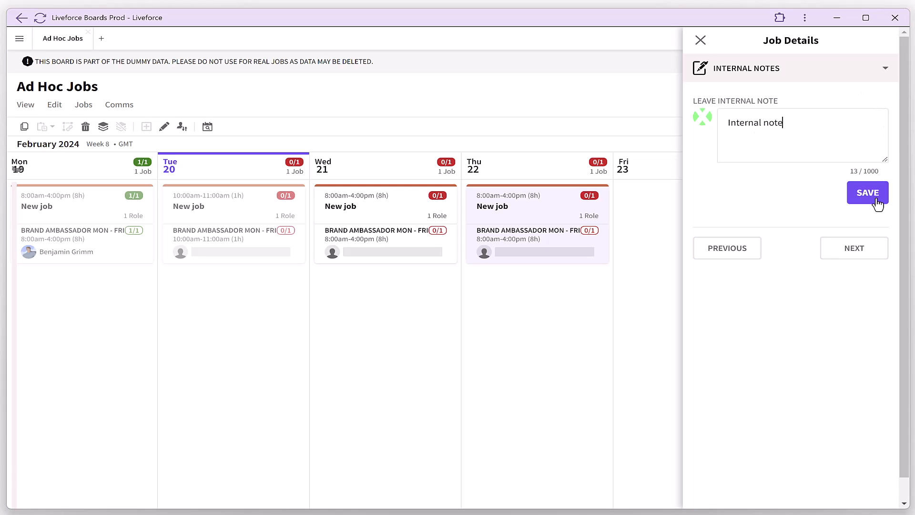
left_click(878, 204)
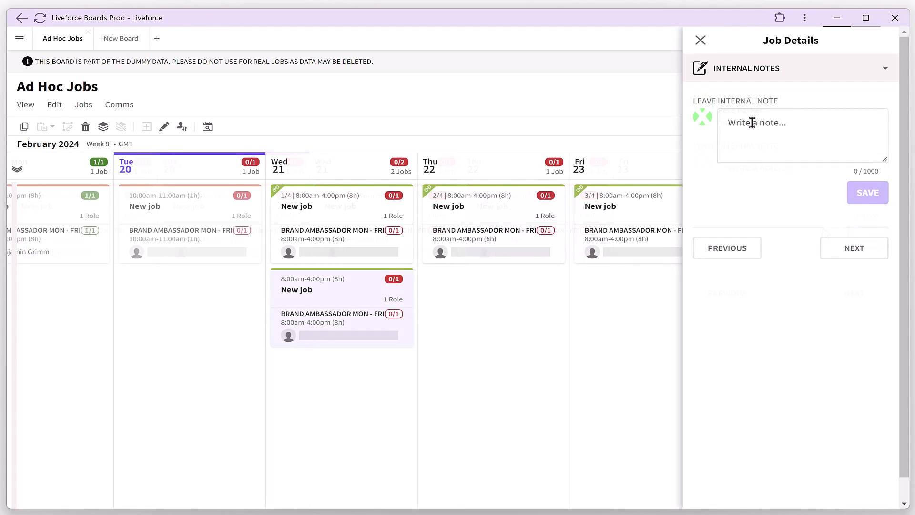
Paste the Lorem Ipsum text as an internal note on the lower Wednesday 21 February job, trim it below 1000 characters, and save it.
left_click(752, 123)
key("ctrl+v")
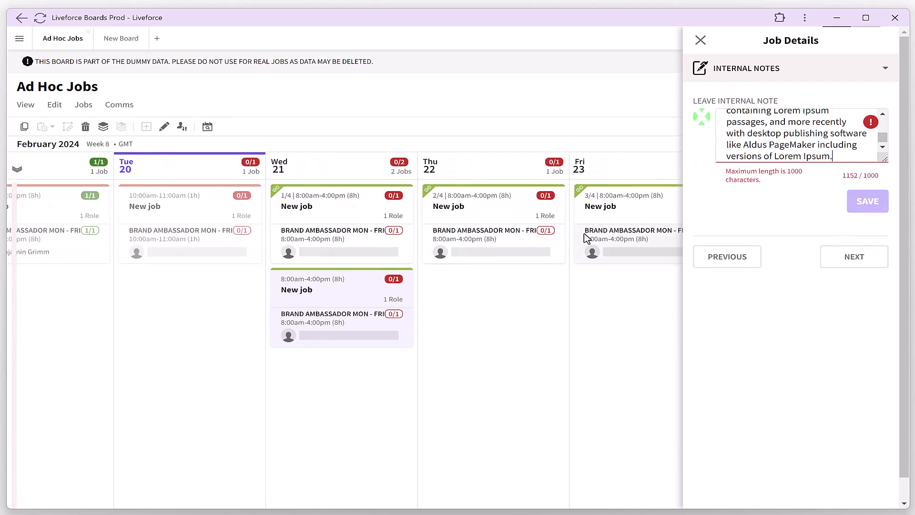
left_click_drag(832, 148, 723, 118)
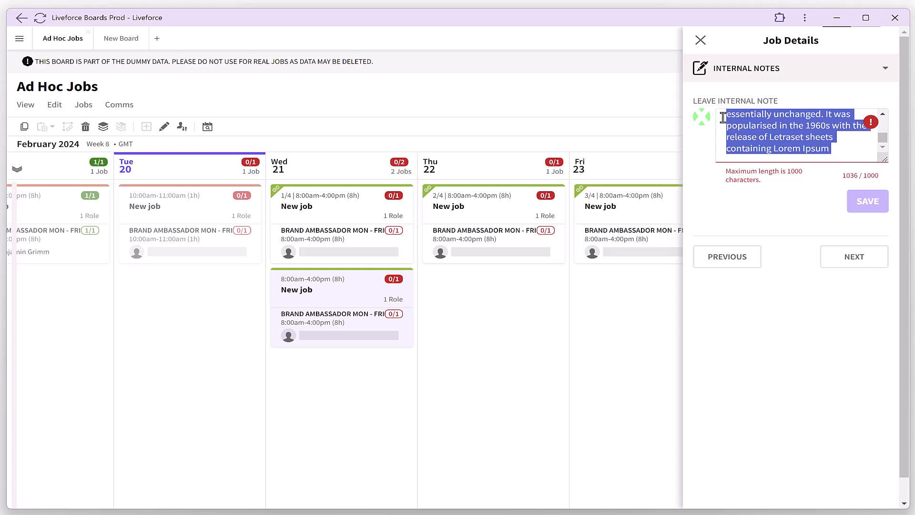
key("BackSpace")
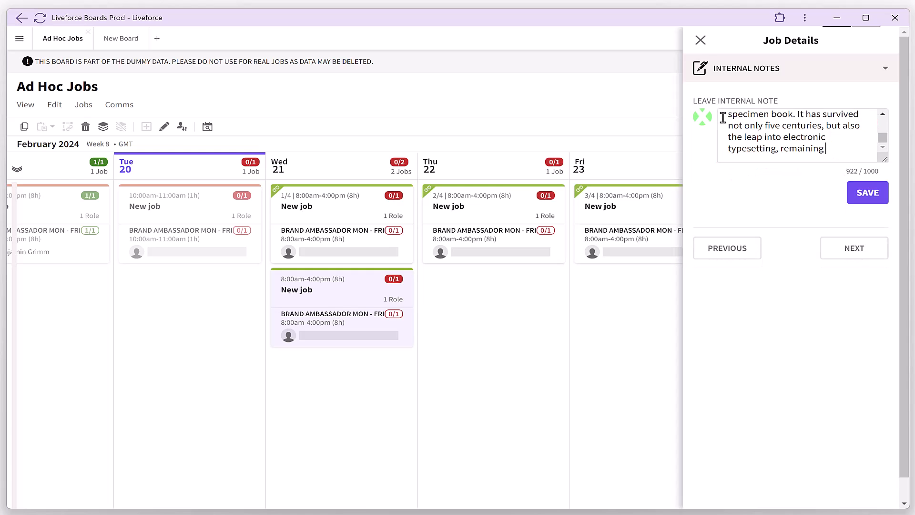
left_click(866, 195)
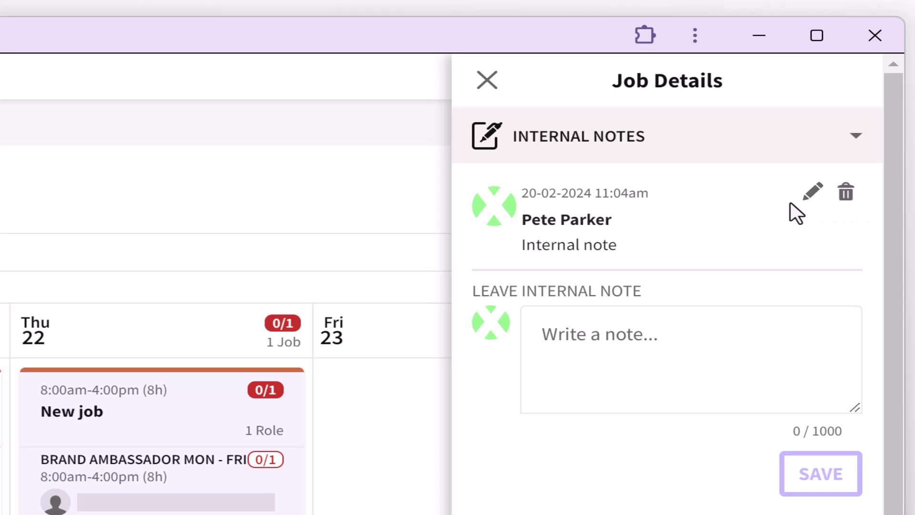
Edit the saved note on the Thursday 22 February job to read "Internal note edited." and save the change.
left_click(805, 193)
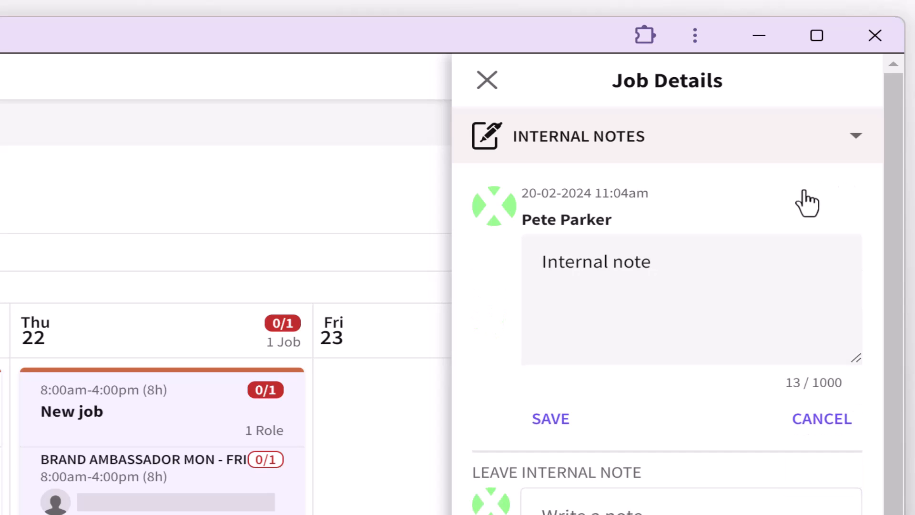
left_click(667, 255)
type("edited.")
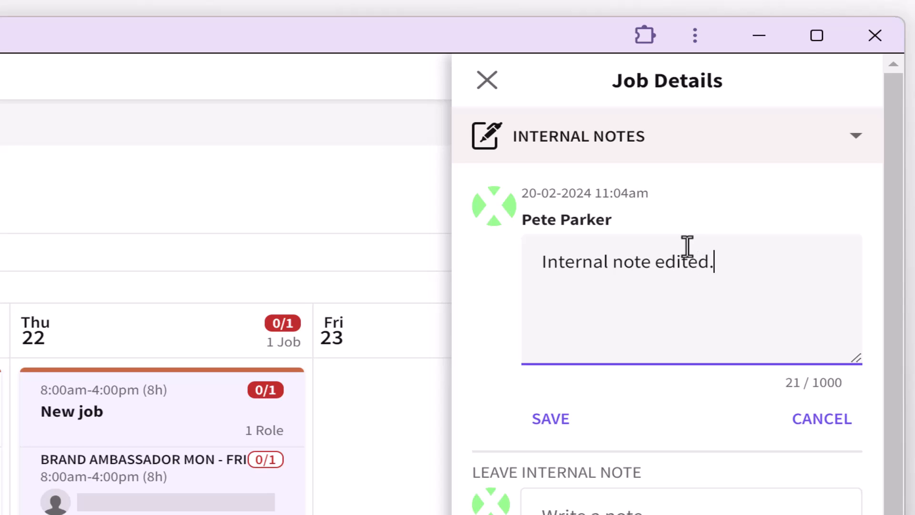
left_click(562, 421)
Delete the edited internal note from the Thursday 22 February job.
mouse_move(819, 194)
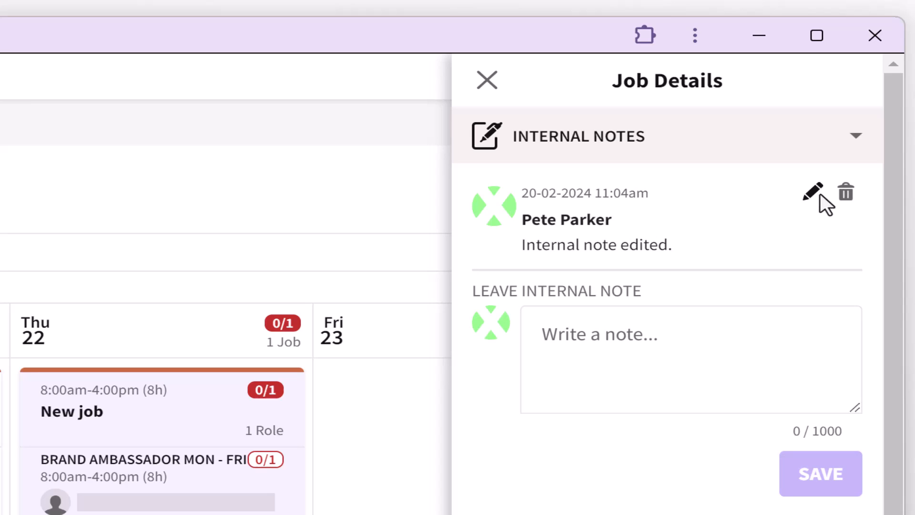
left_click(846, 194)
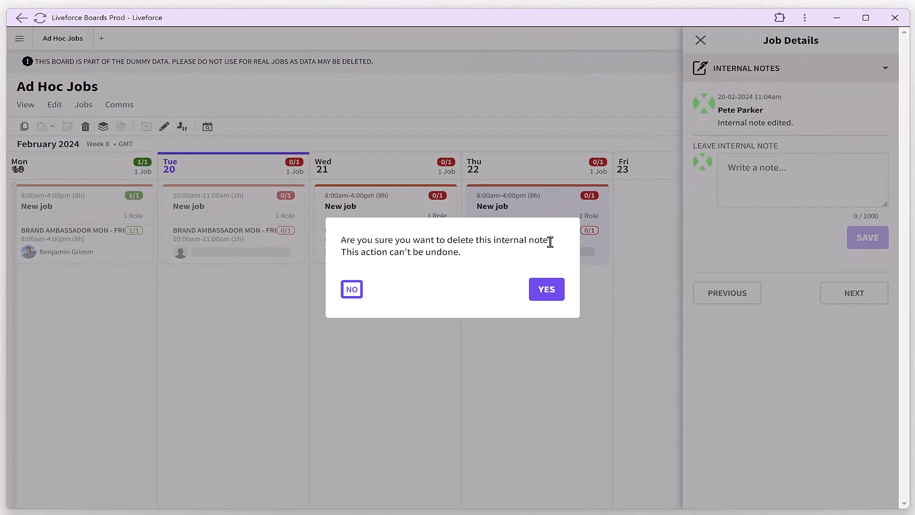
left_click(552, 283)
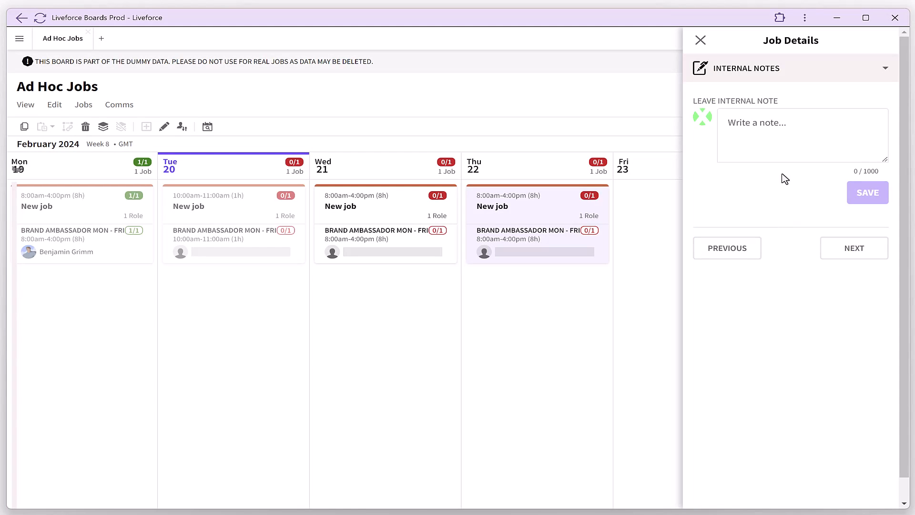
Select the Wednesday 21 and Thursday 22 February jobs together and check which Job Details sections are available.
left_click(410, 214, "ctrl")
left_click(826, 72)
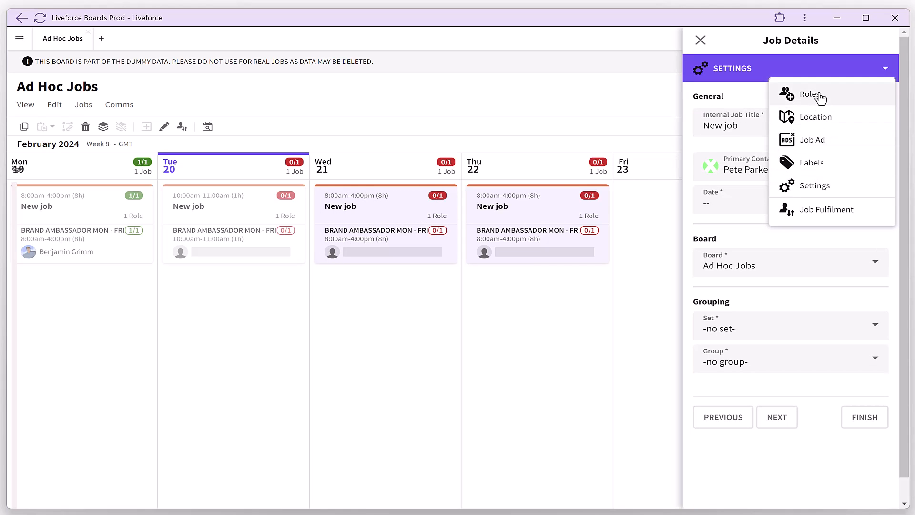
left_click(620, 100)
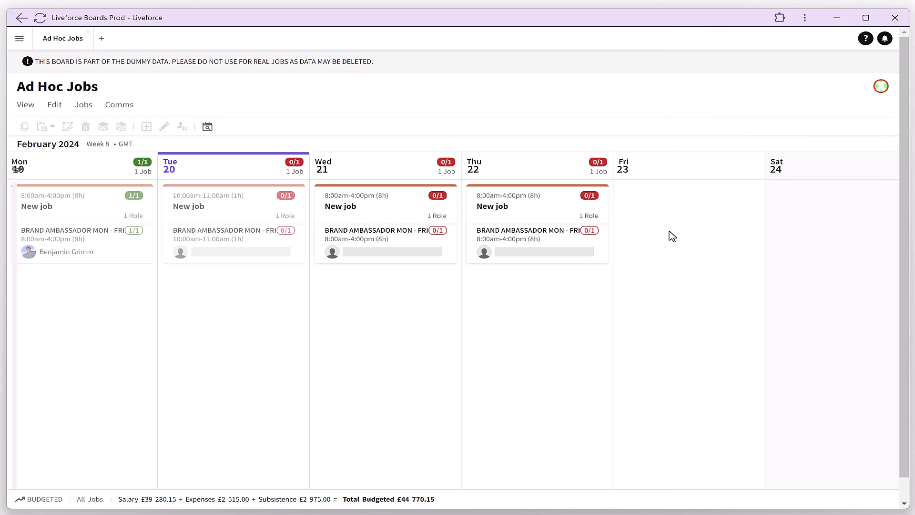
Select all four days of the multi-day job and check which Job Details sections are available.
left_click(351, 219)
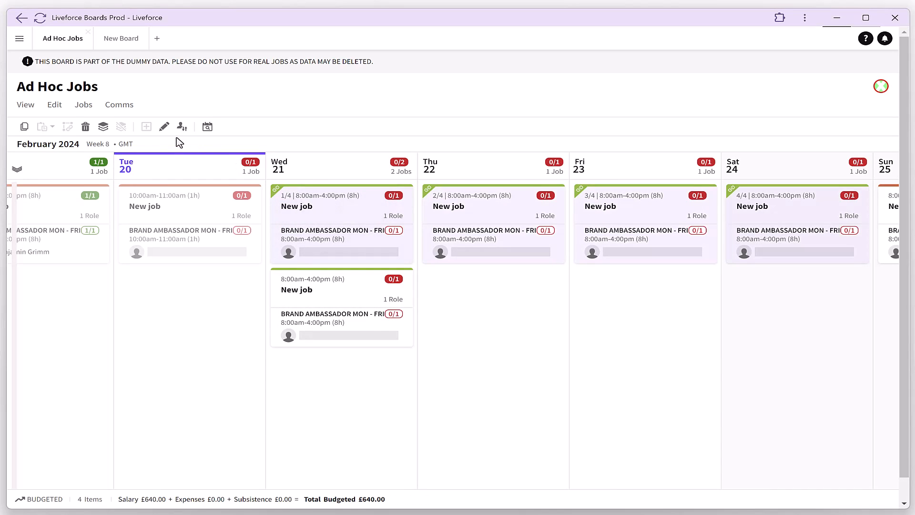
left_click(164, 126)
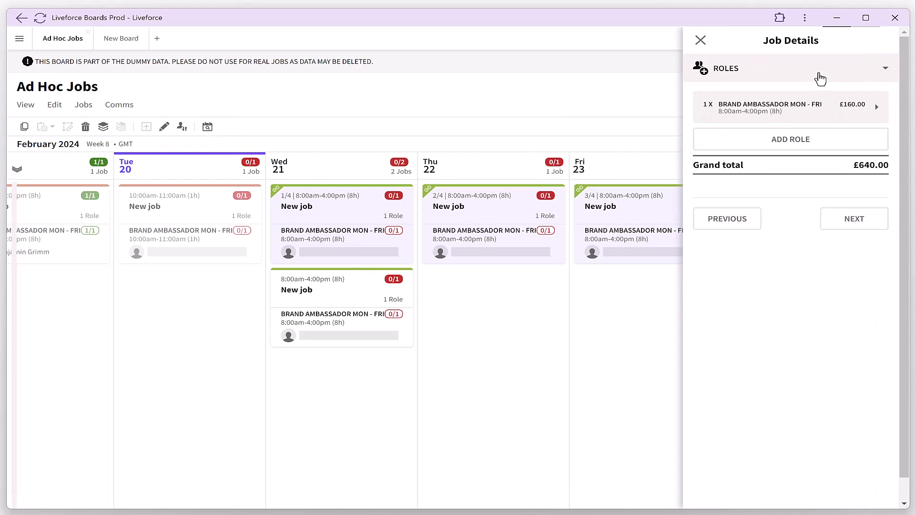
left_click(819, 78)
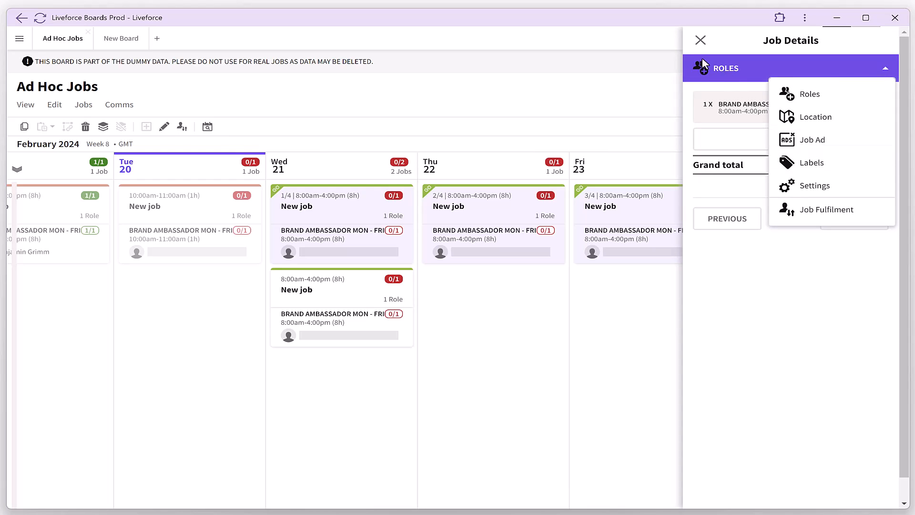
Select only the first day of the multi-day job and change its date to 22-02-2024 in its settings.
left_click(355, 216)
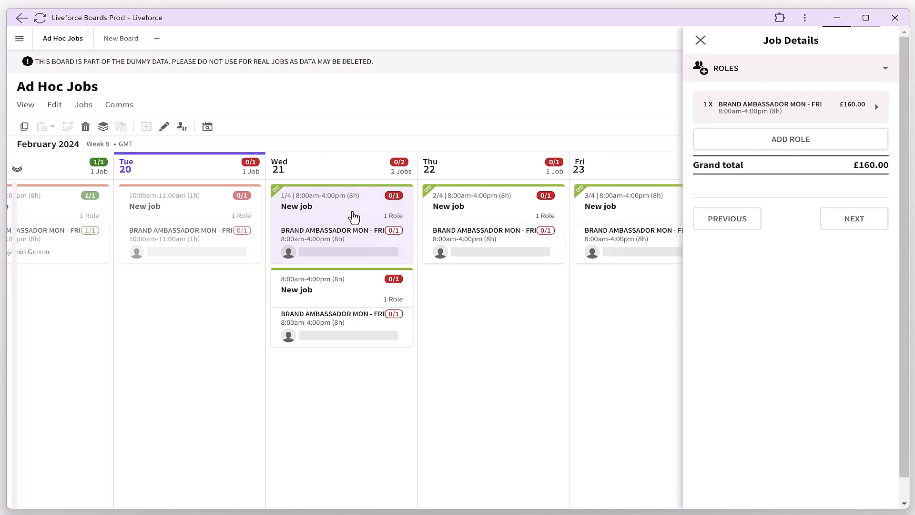
left_click(162, 130)
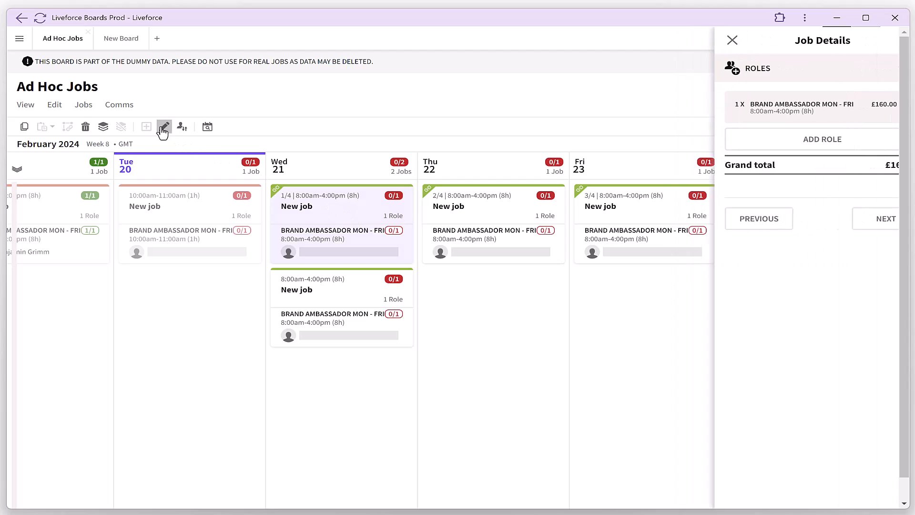
left_click(818, 76)
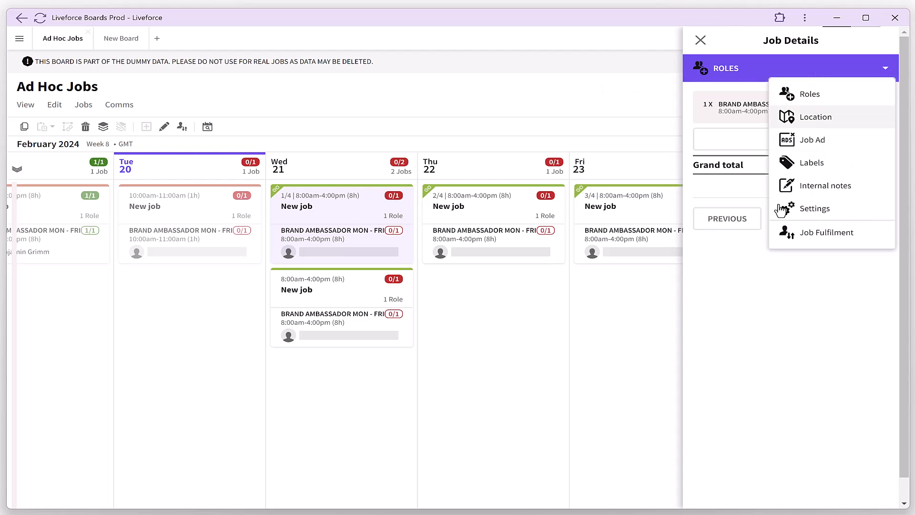
left_click(735, 224)
left_click(709, 204)
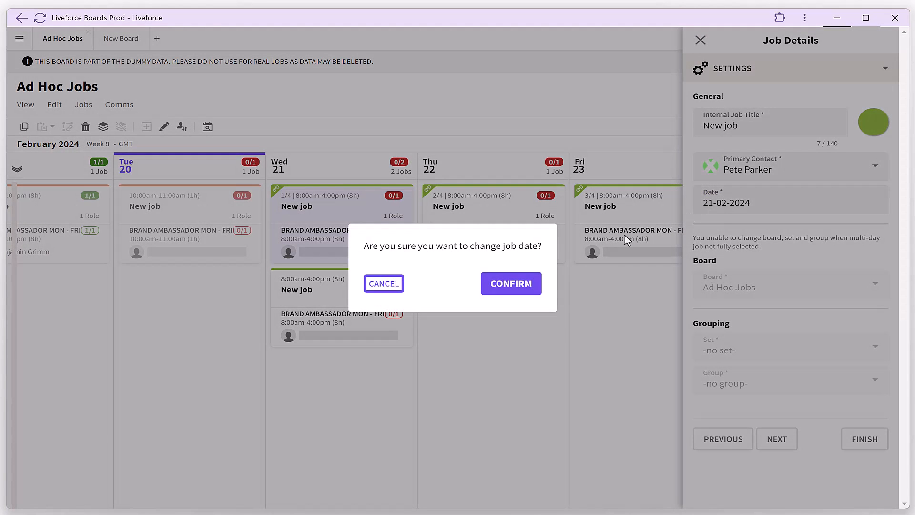
left_click(521, 284)
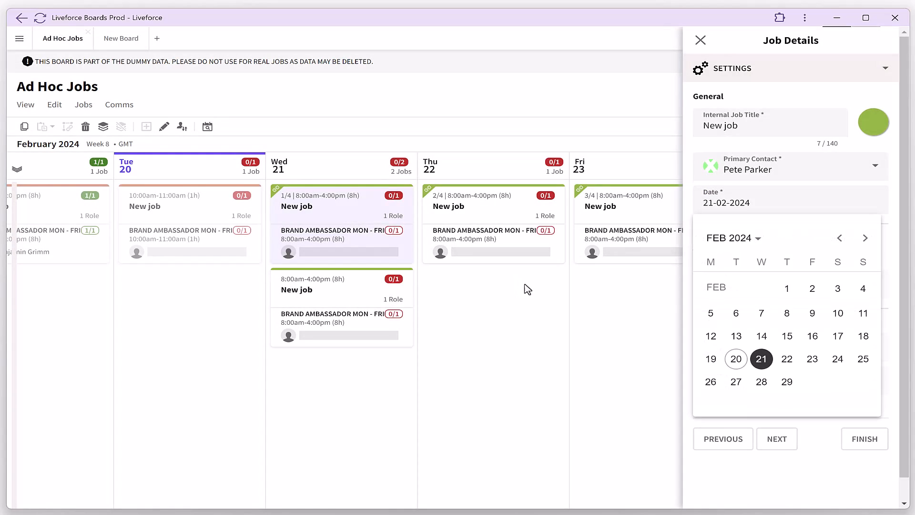
left_click(787, 360)
left_click(860, 439)
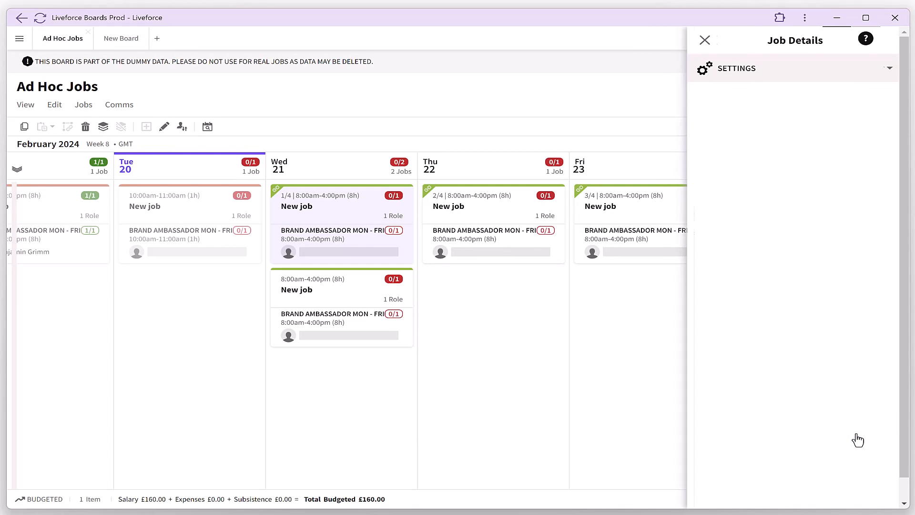
Check the internal notes of the moved 1/4 job on Thursday 22 February.
left_click(164, 126)
left_click(810, 75)
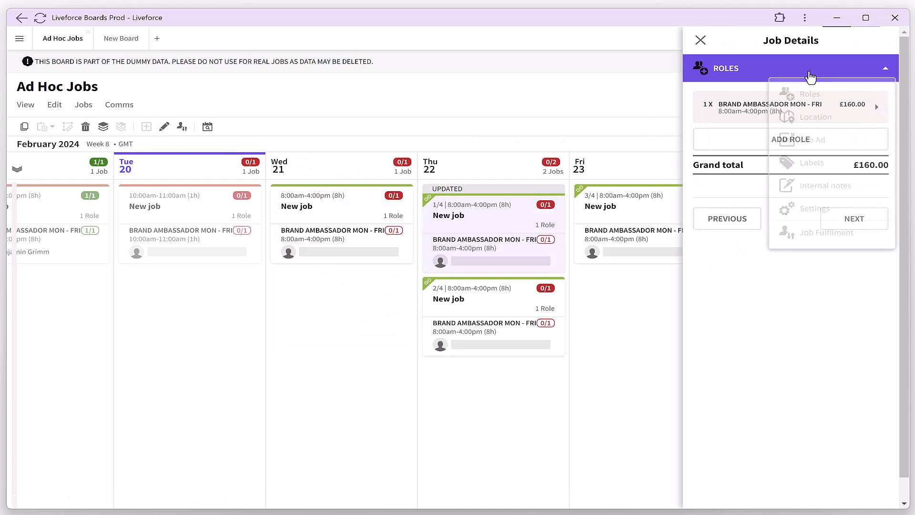
left_click(830, 187)
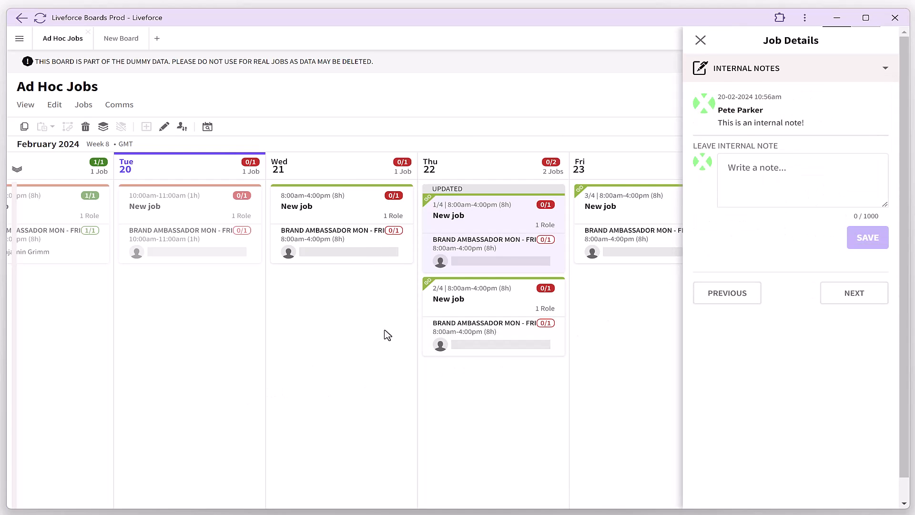
Move the Sunday 25 February job to the board "New Board" through its settings.
left_click(829, 71)
left_click(791, 207)
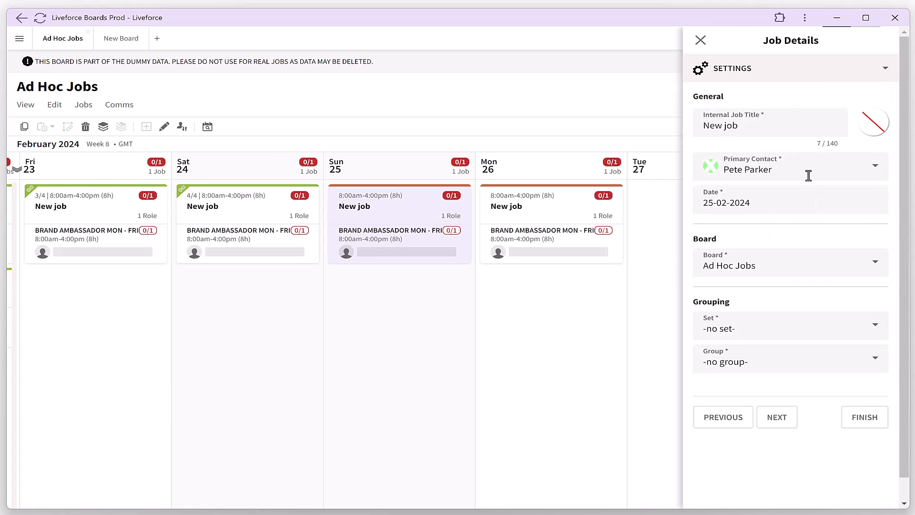
left_click(867, 266)
left_click(793, 323)
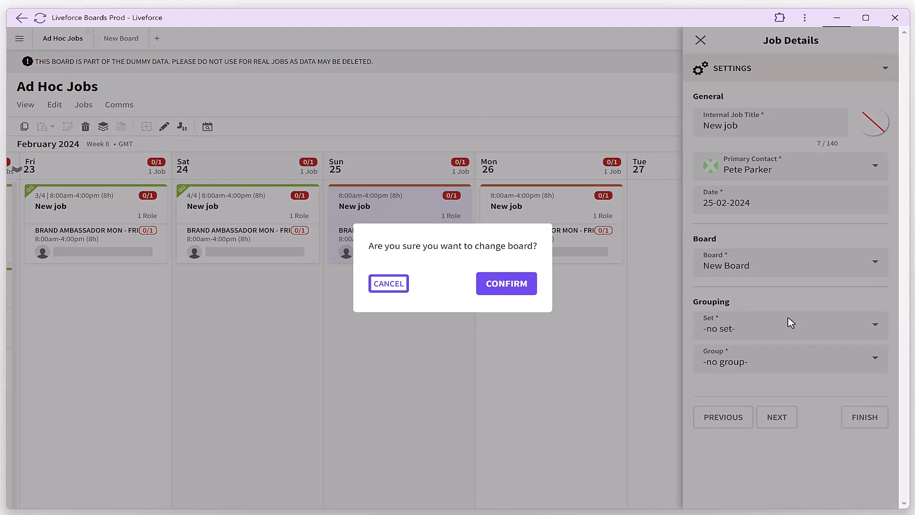
left_click(502, 290)
Switch to New Board, check the internal notes of the Sunday 25 February job, and close its details.
left_click(116, 40)
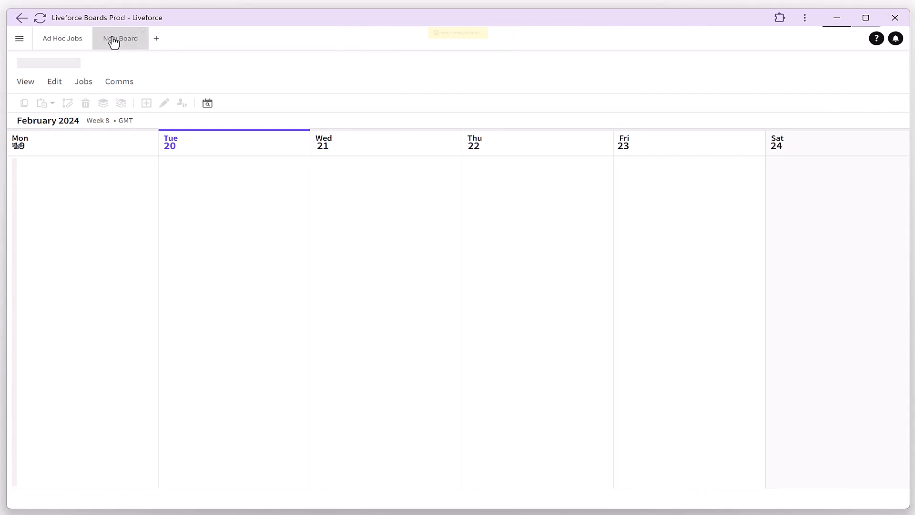
left_click(590, 198)
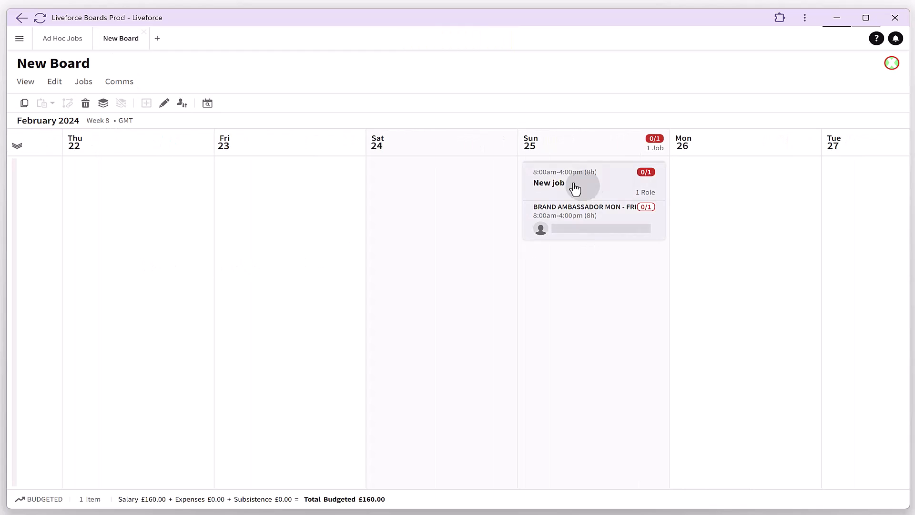
left_click(164, 102)
left_click(887, 68)
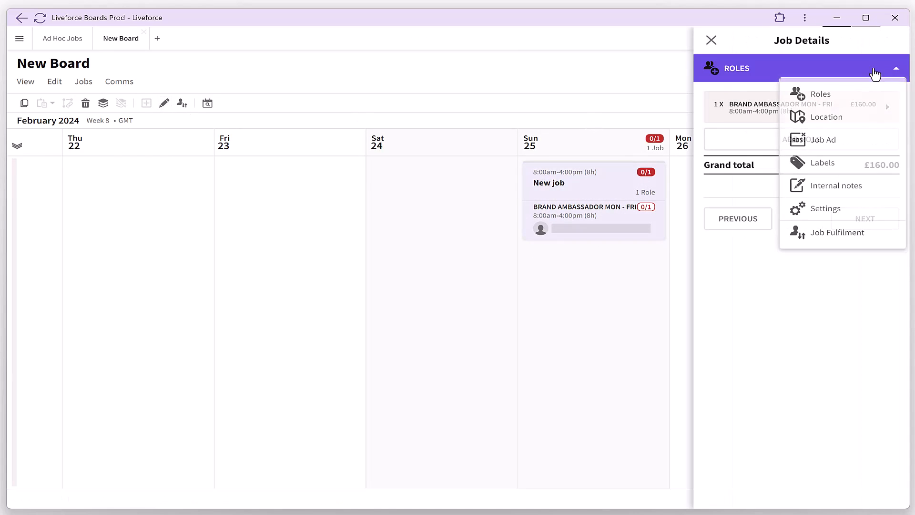
left_click(849, 185)
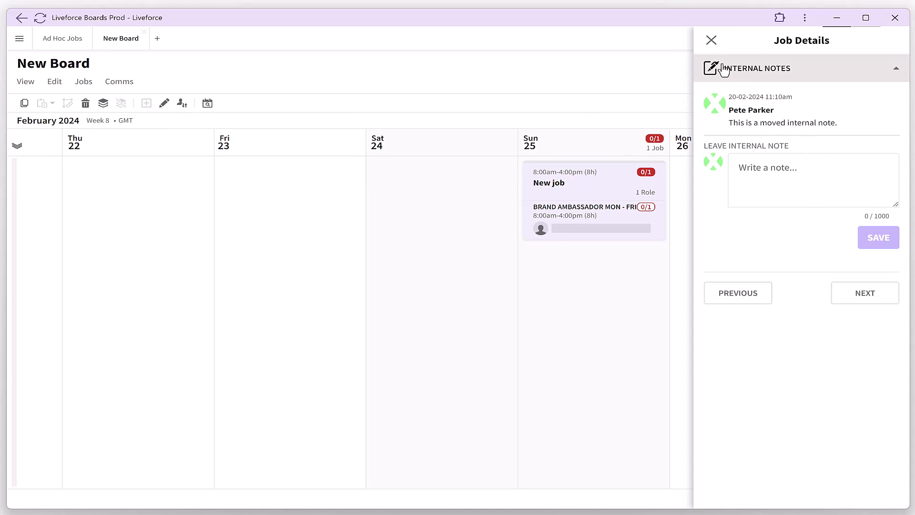
left_click(711, 41)
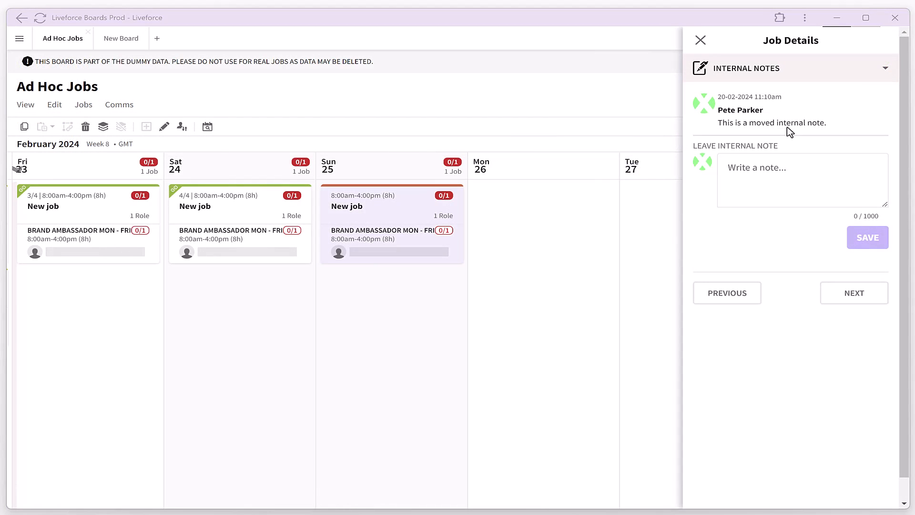
Paste the copied job onto Monday 26 February on the Ad Hoc Jobs board.
left_click(543, 265)
key("ctrl+v")
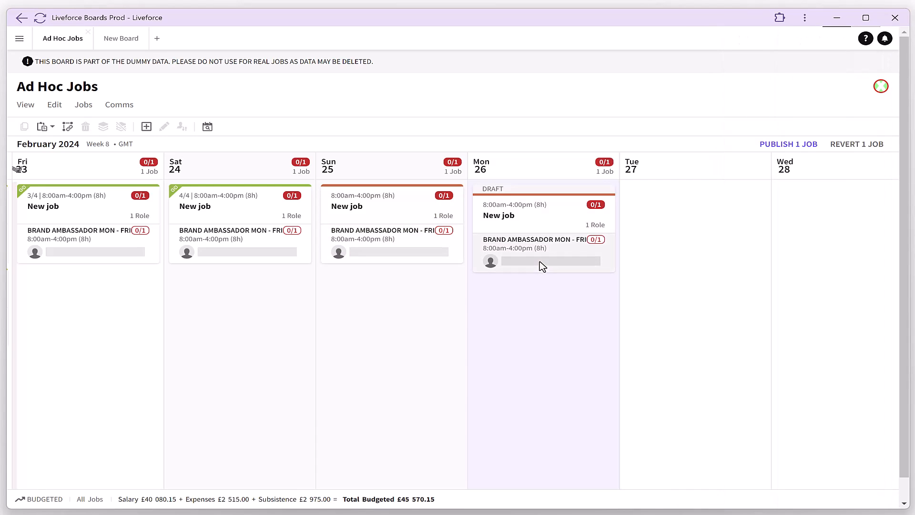
Publish the draft job on Monday 26 February and check its internal notes.
left_click(531, 214)
left_click(782, 146)
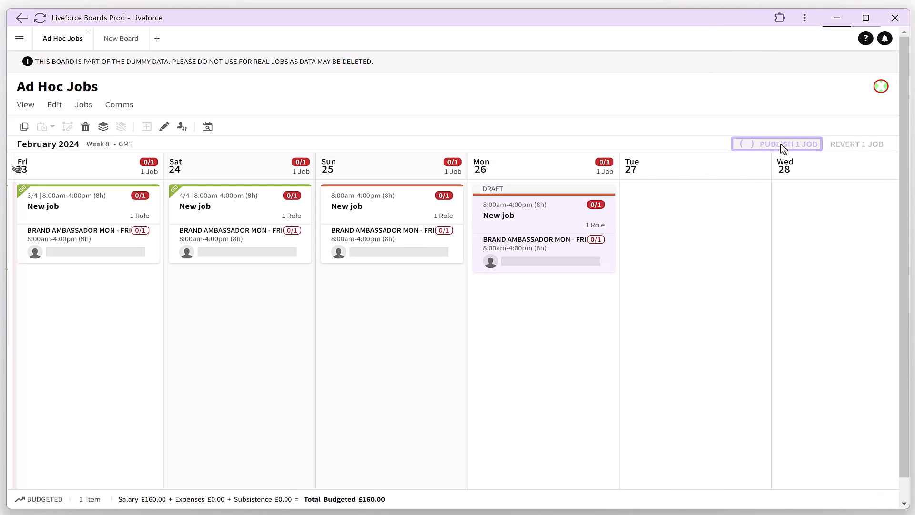
left_click(164, 128)
left_click(820, 69)
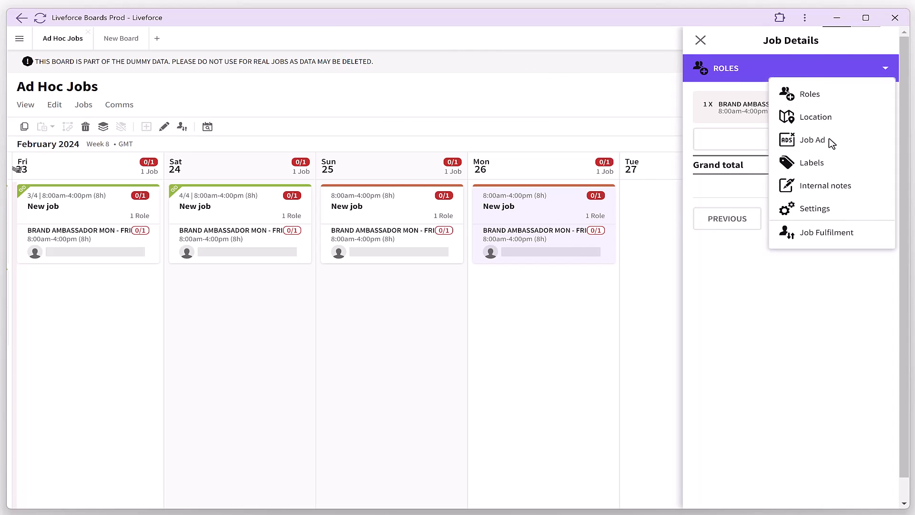
left_click(825, 187)
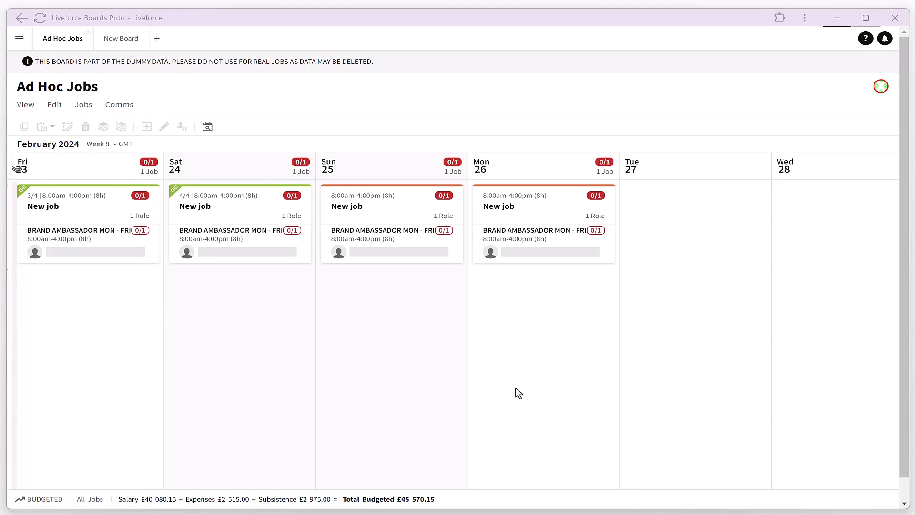
Add the internal note "A note." to the Ad Hoc Jobs board through its board settings and save it.
left_click(90, 94)
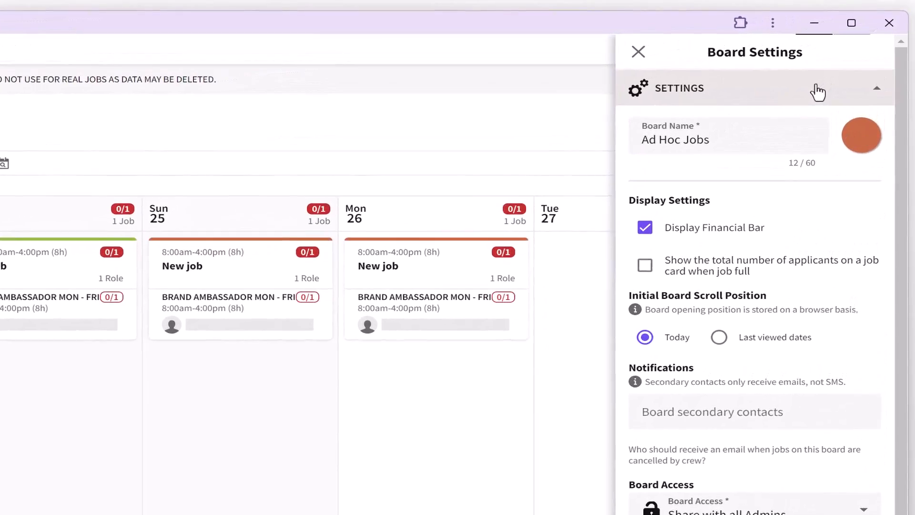
left_click(823, 86)
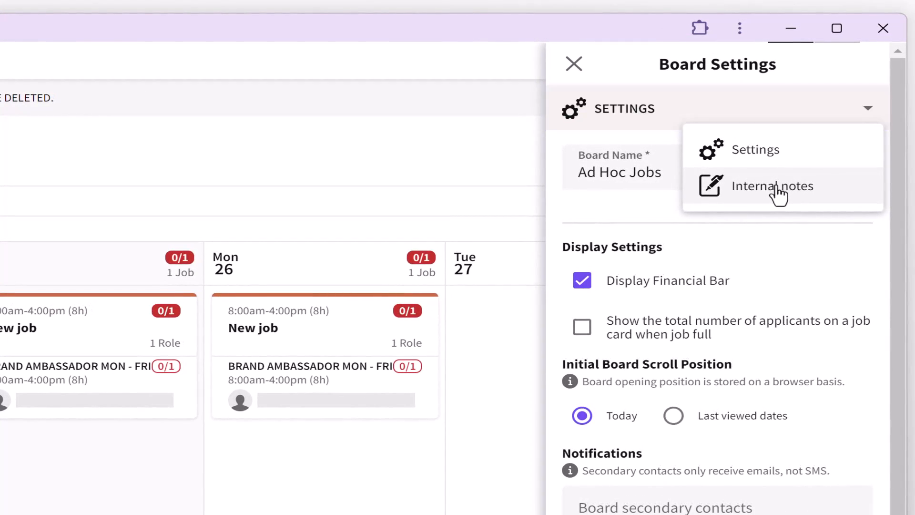
left_click(779, 193)
left_click(686, 201)
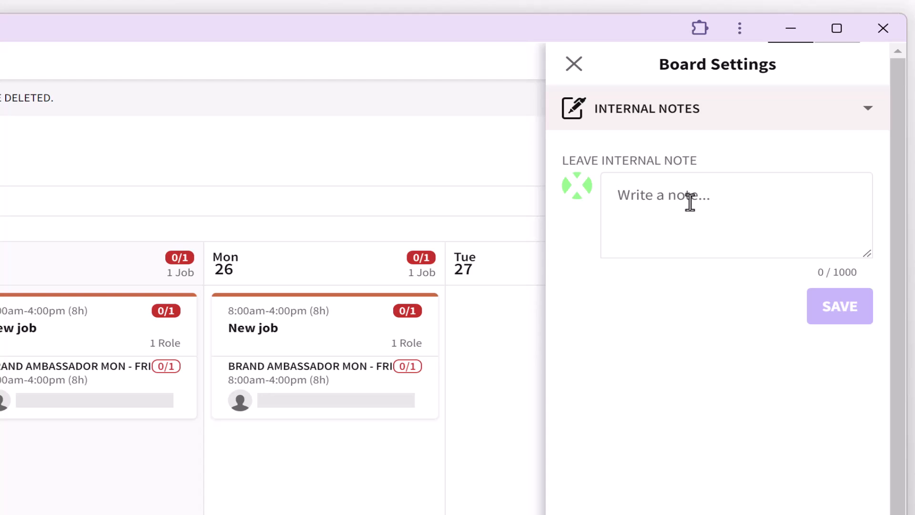
type("A note.")
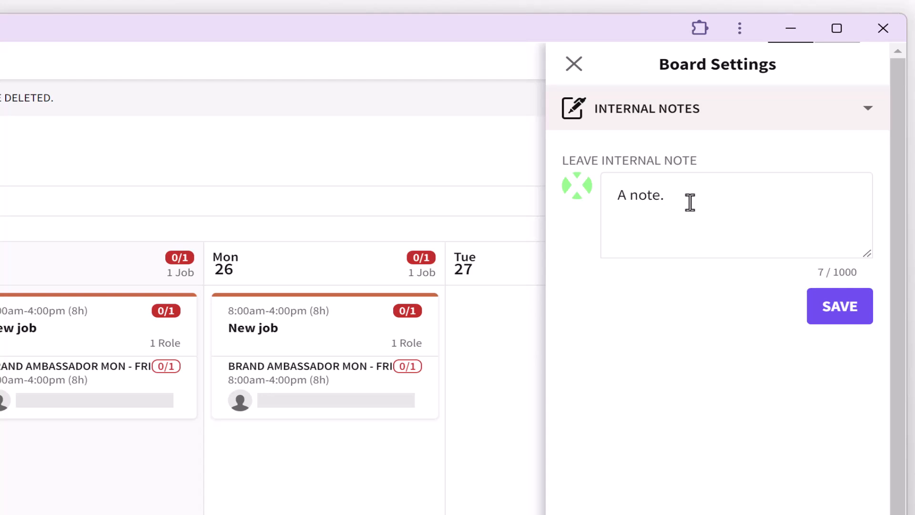
left_click(853, 310)
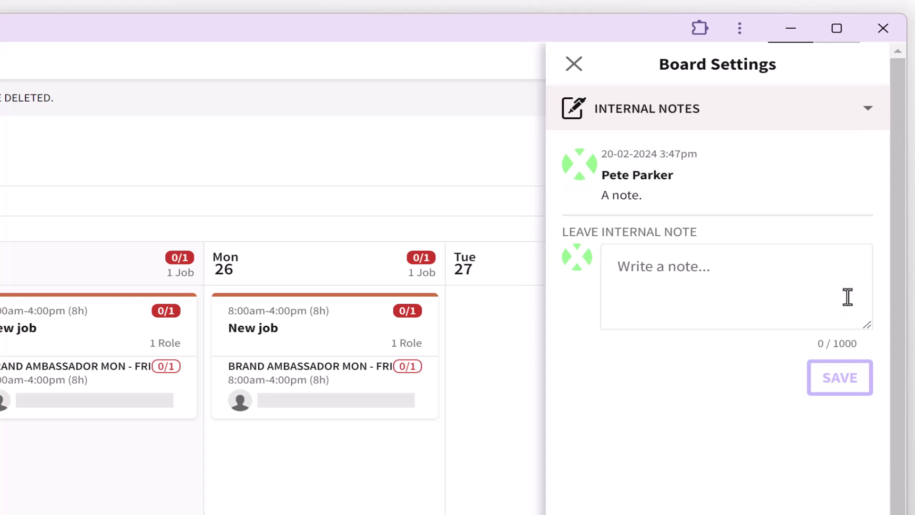
Edit the board's internal note to read "A note. Edited." and save the change.
mouse_move(764, 196)
left_click(832, 155)
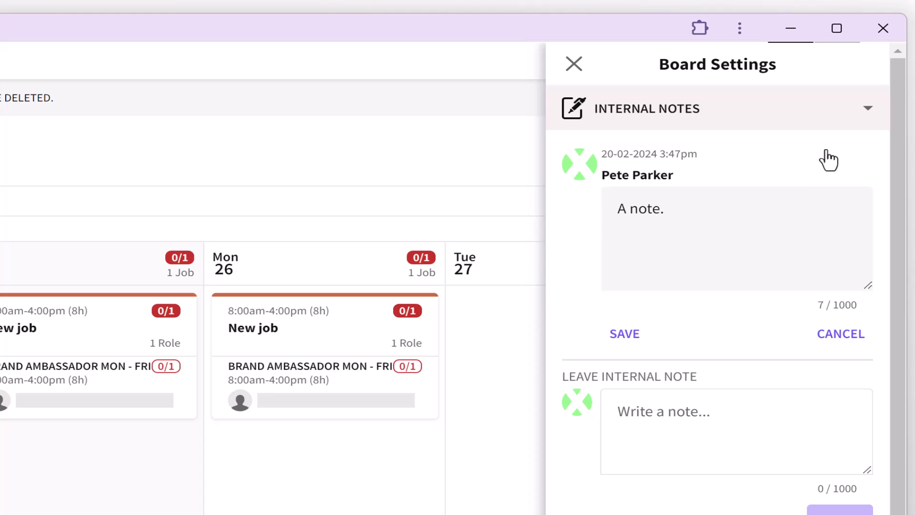
left_click(696, 221)
type("Ed")
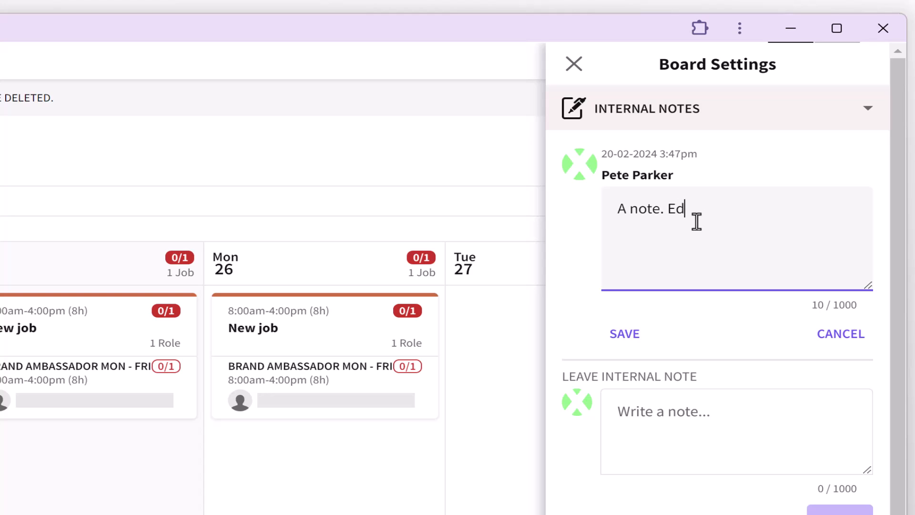
type("ited.")
left_click(625, 334)
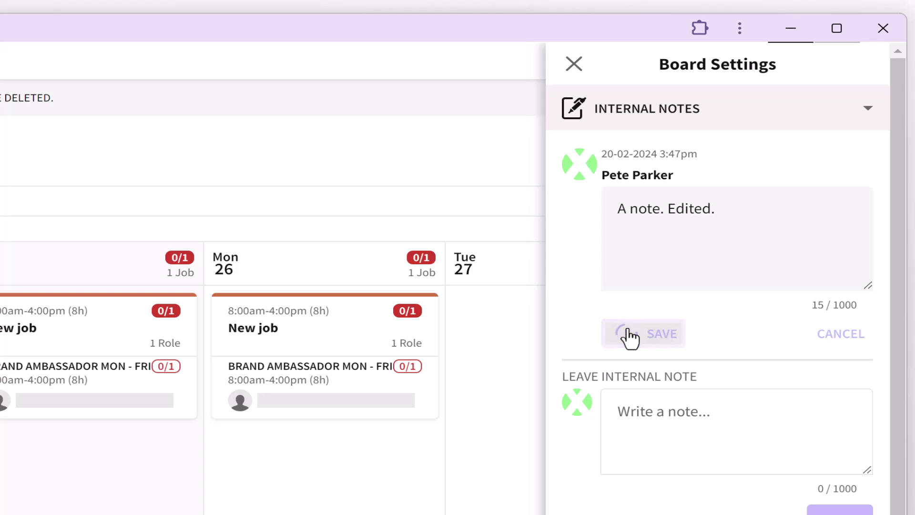
Delete the board's internal note "A note. Edited." and confirm the deletion.
mouse_move(824, 189)
left_click(859, 157)
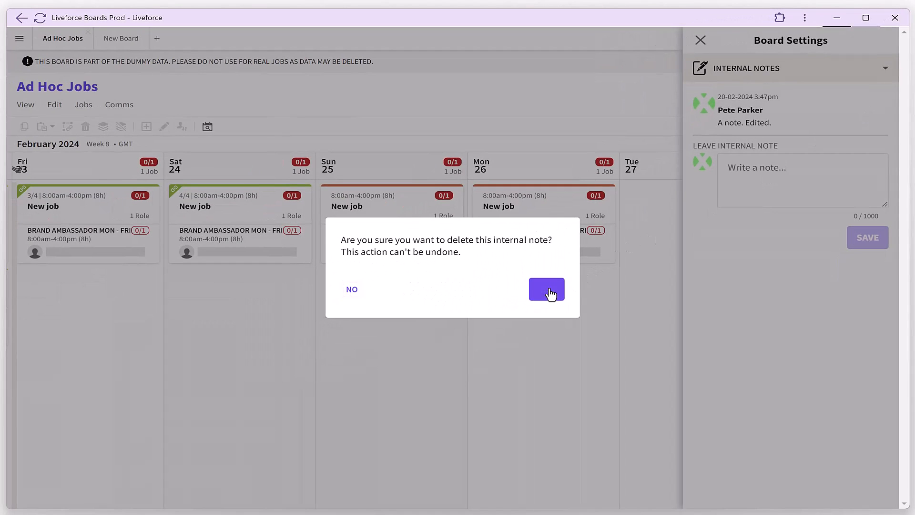
left_click(550, 292)
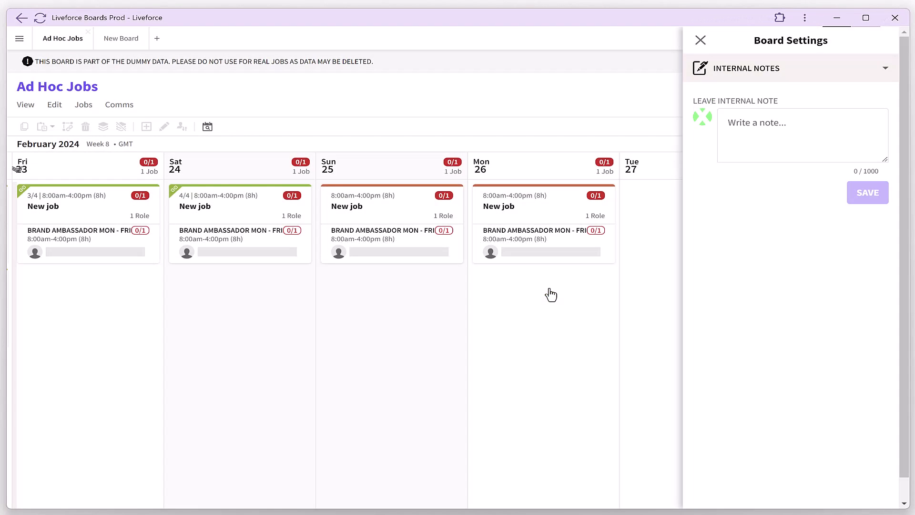